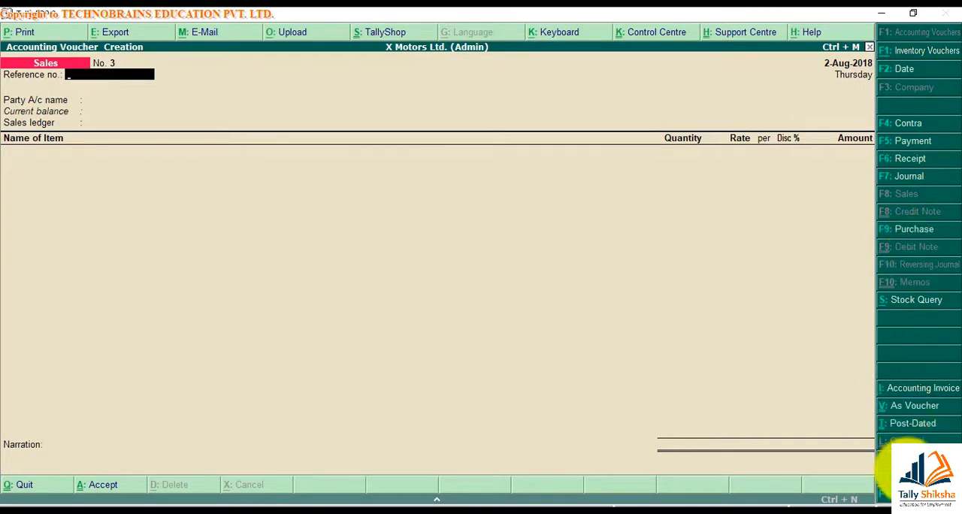
Enable debit and credit notes in the company's accounting features, with both credit notes and debit notes recorded in invoice mode
click(906, 472)
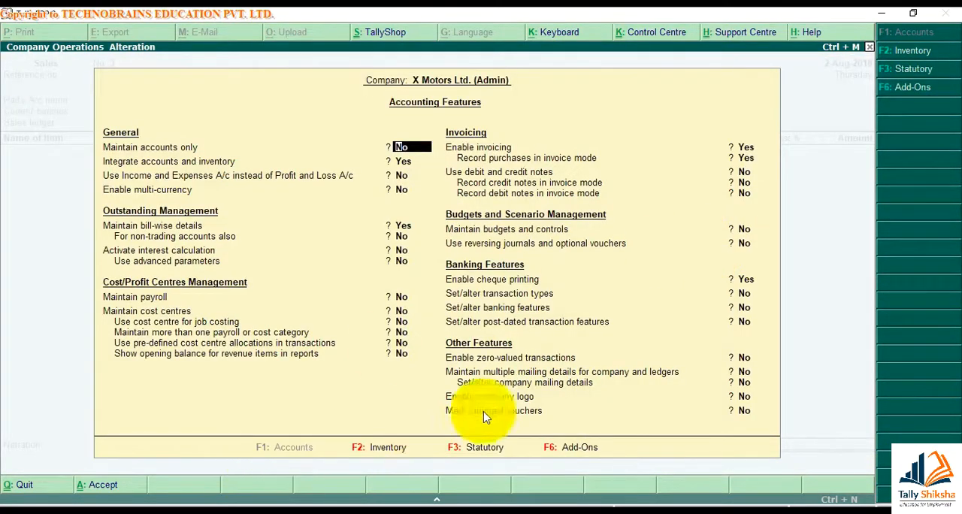
click(745, 173)
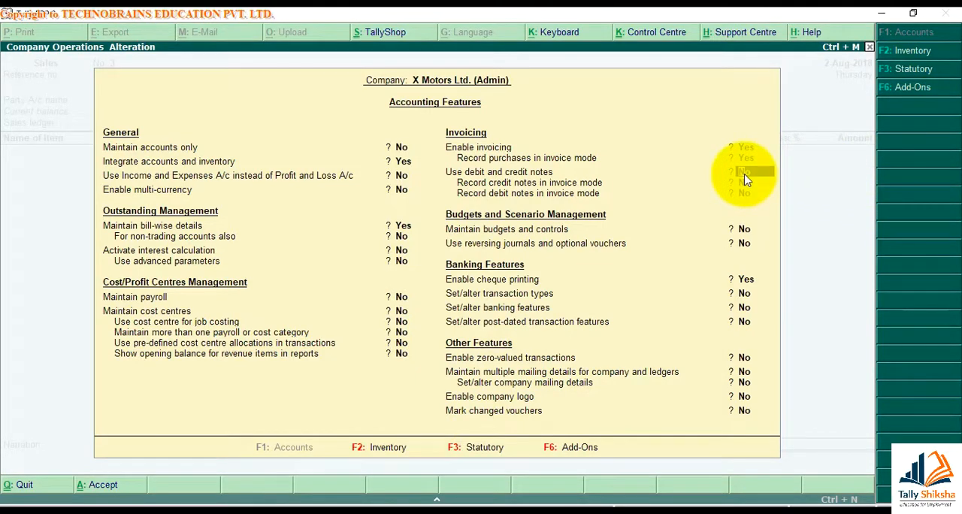
key(y)
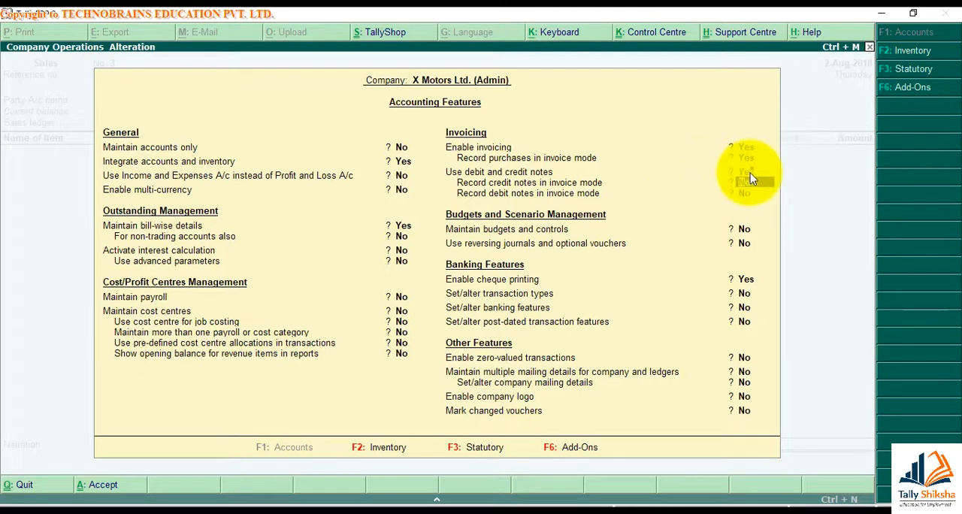
click(750, 173)
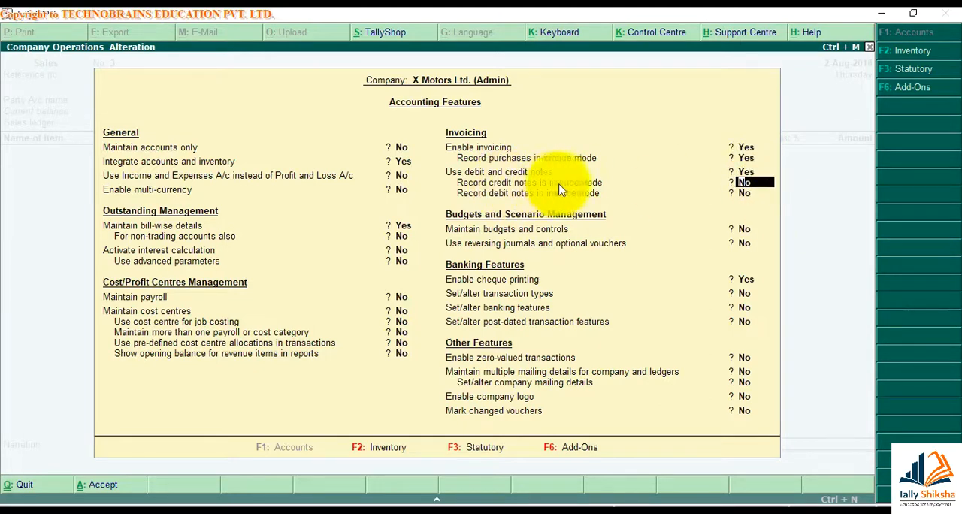
key(y)
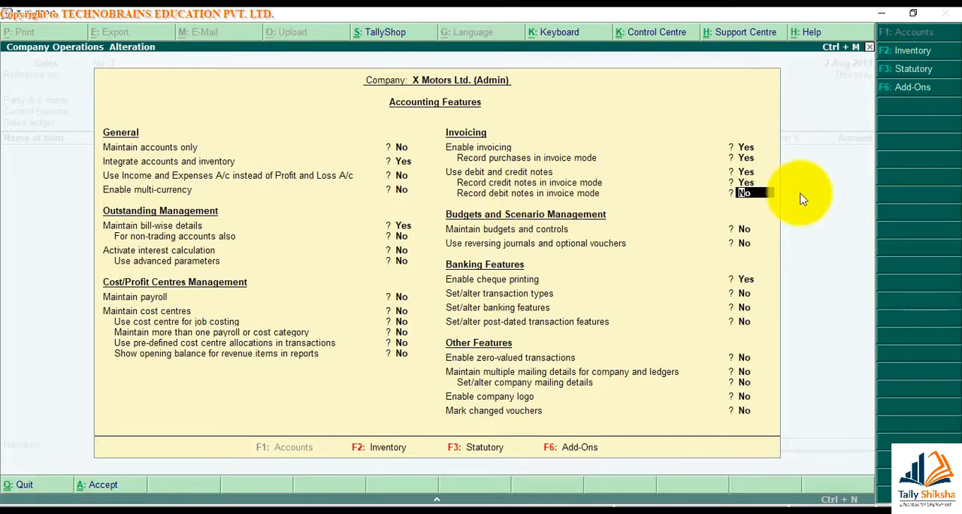
text(y)
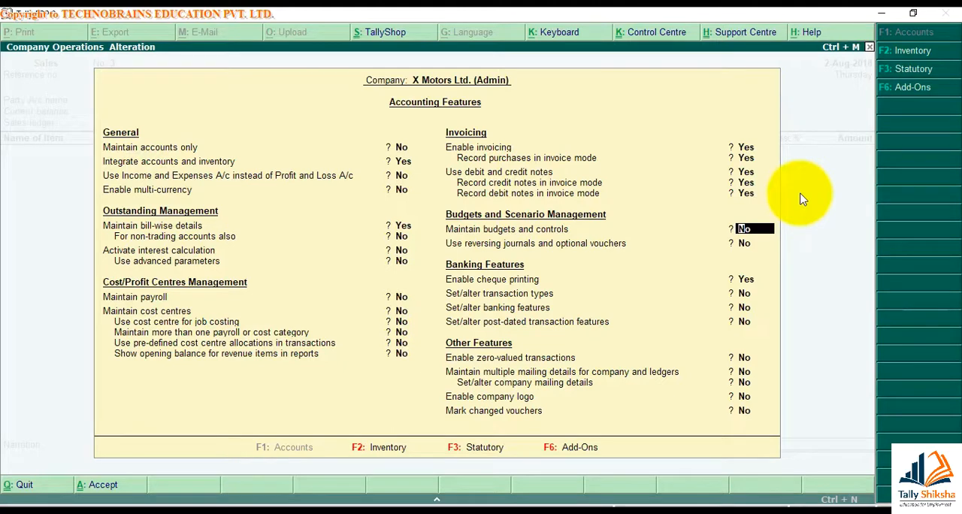
key(ctrl+a)
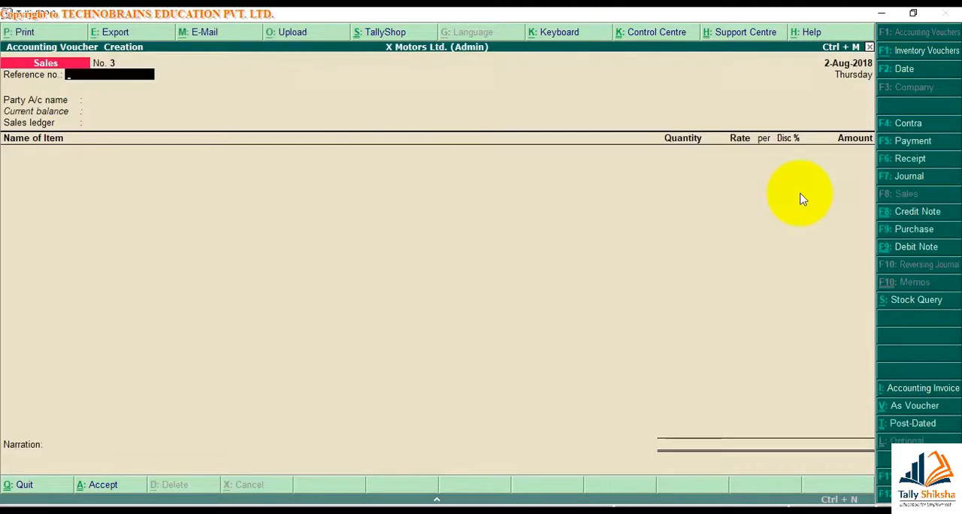
Switch the voucher entry to a credit note and from there to a debit note
click(886, 215)
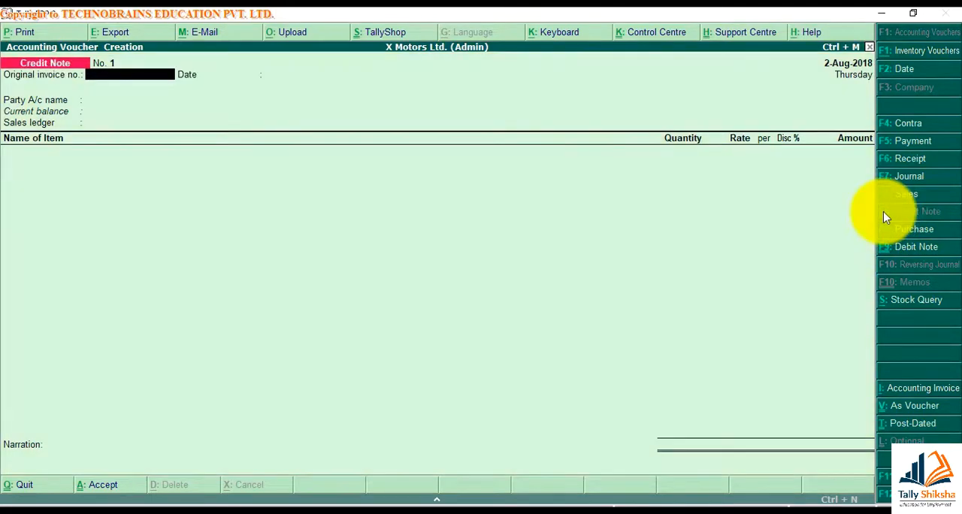
click(897, 256)
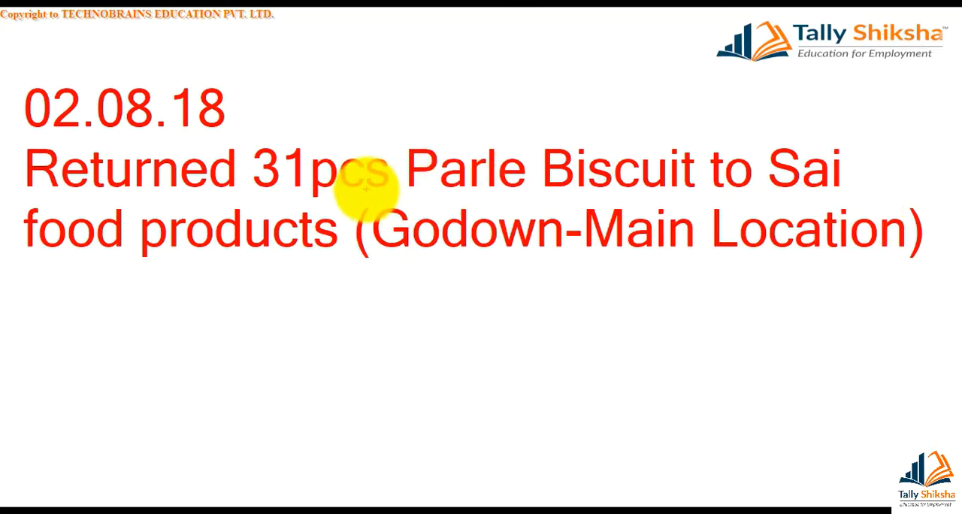
key(Escape)
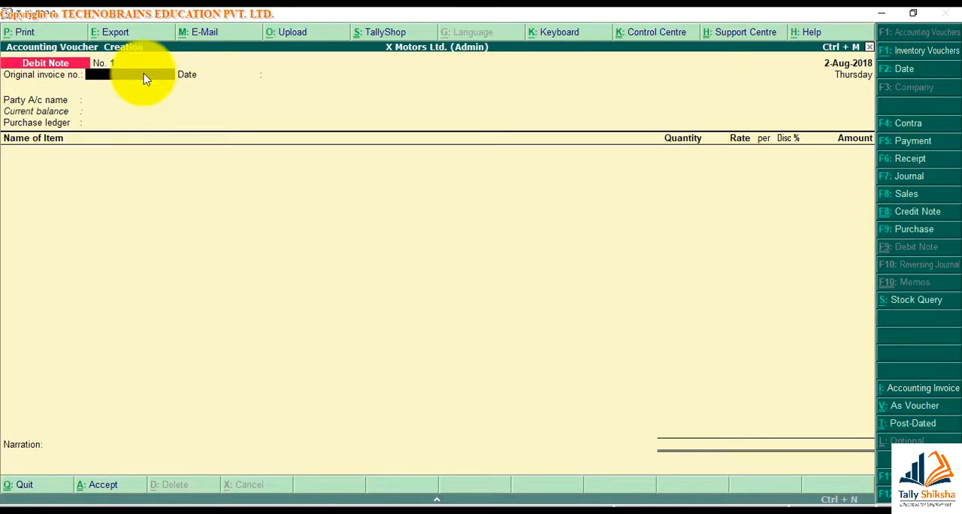
Leave the voucher entry and bring up the monthly stock summary of Parle Biscuit from the Stock Summary
key(Escape)
key(Return)
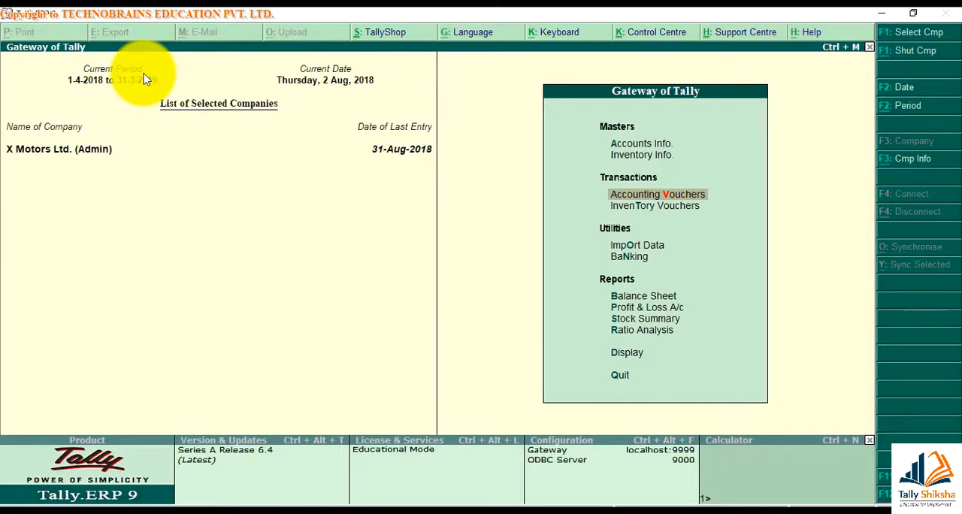
key(s)
key(Escape)
key(Escape)
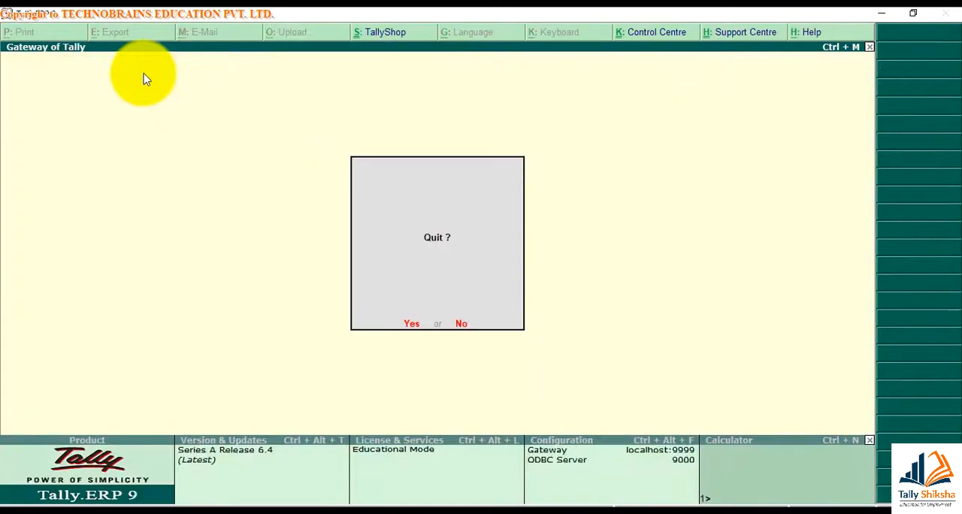
key(Escape)
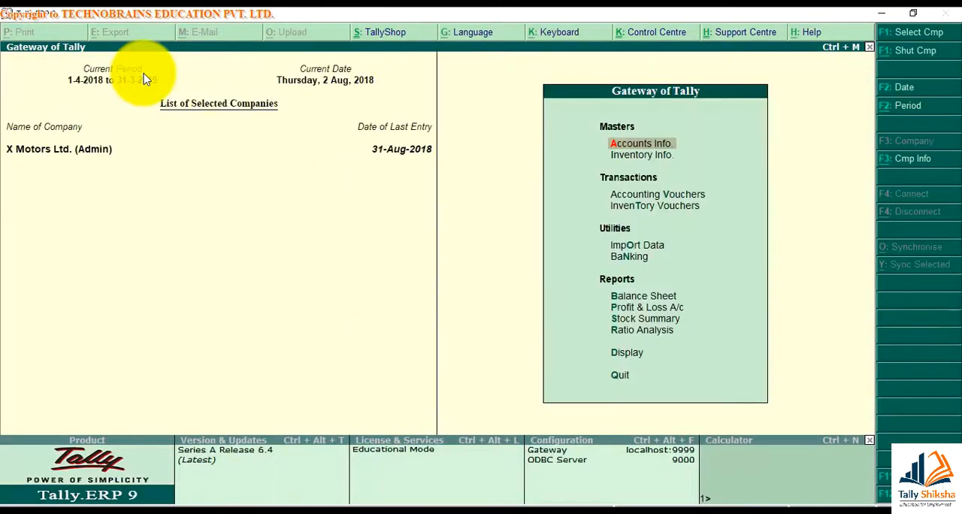
click(622, 322)
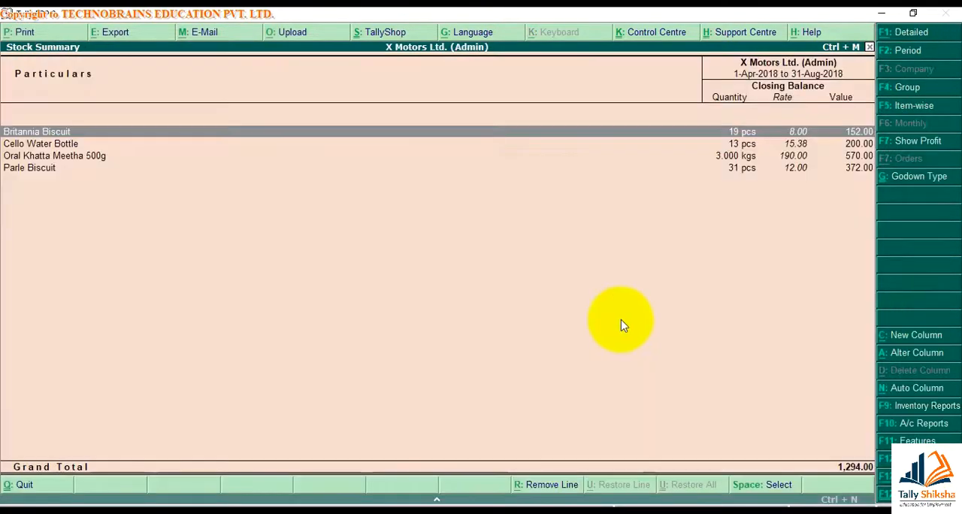
key(Down)
key(Down)
key(Down)
key(Return)
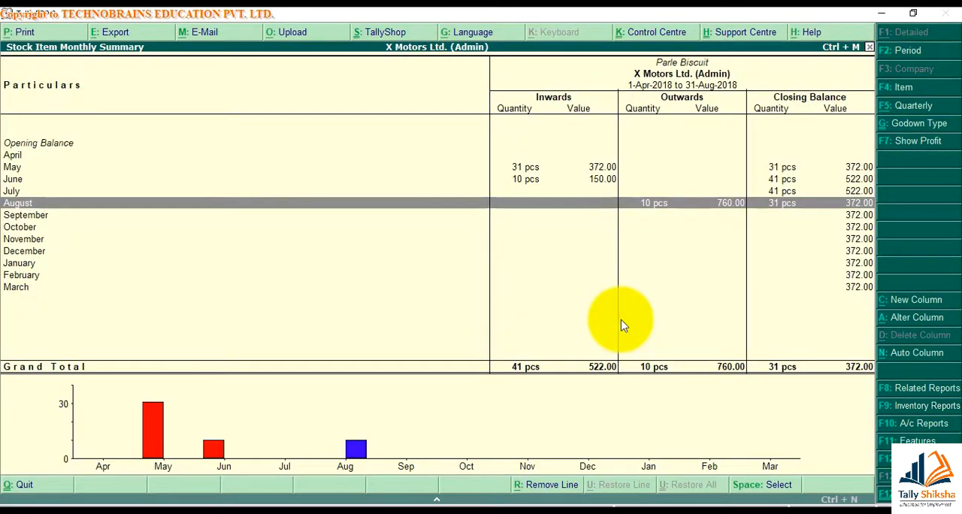
Look up the May purchase voucher for Parle Biscuit from Sai Foods Products, and return to the Gateway of Tally
key(Up)
key(Up)
key(Up)
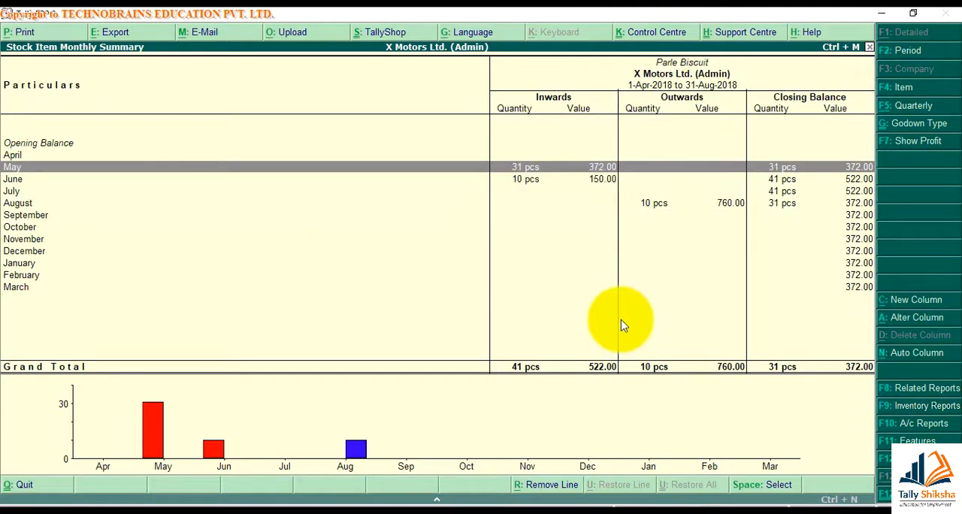
key(Return)
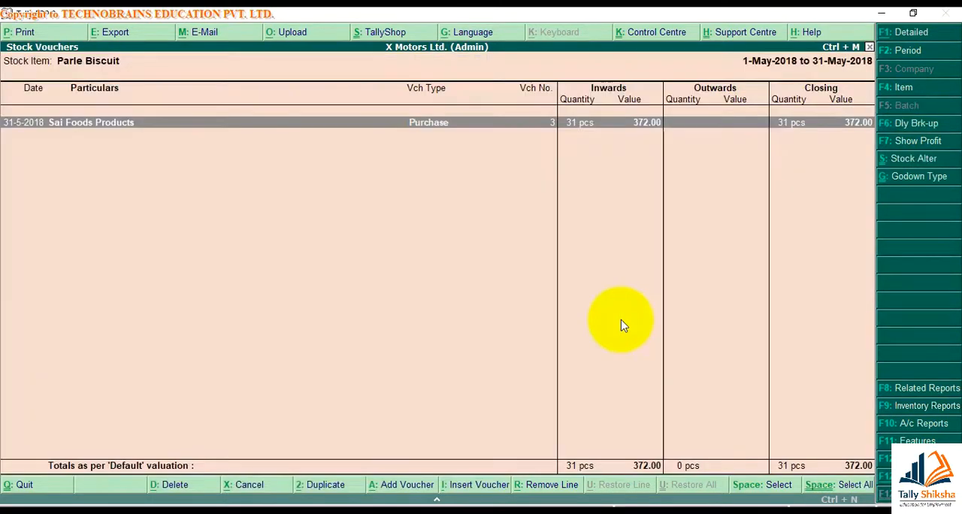
key(Return)
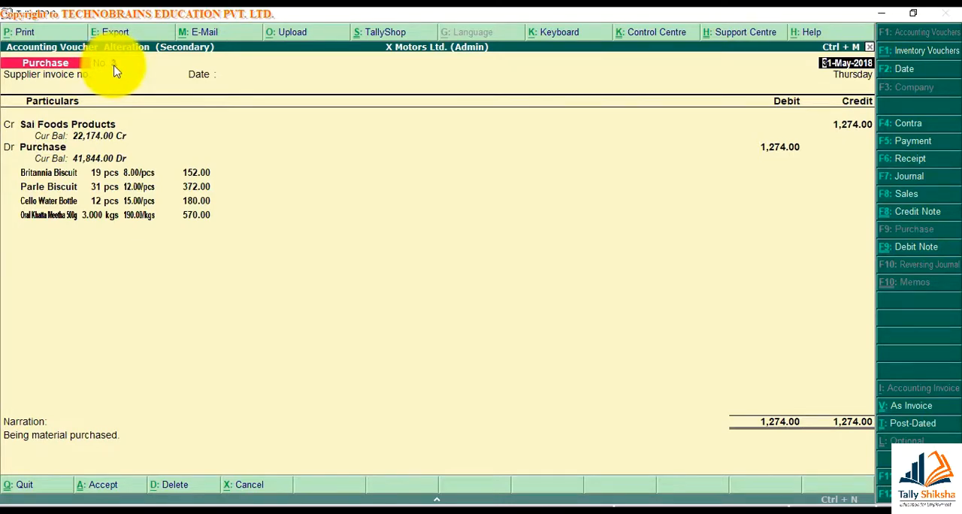
key(Escape)
key(y)
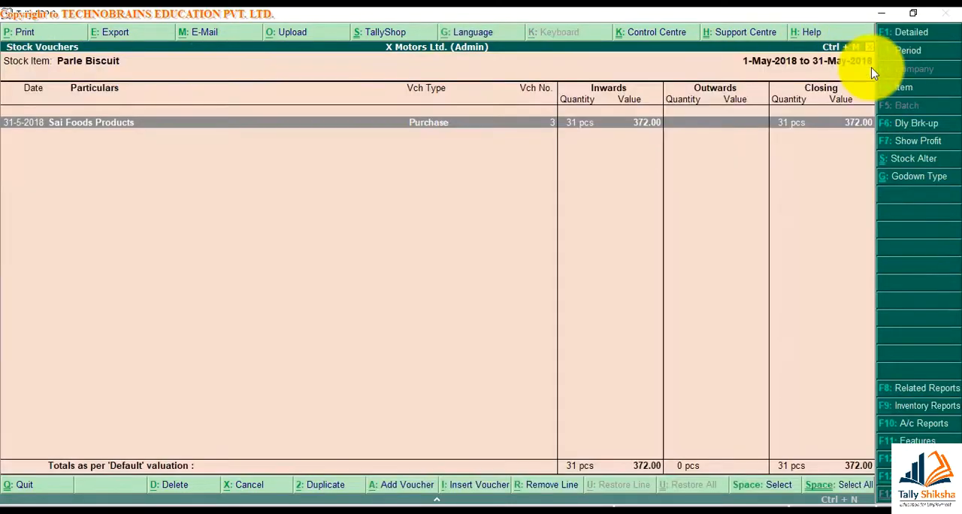
key(Escape)
key(Escape)
key(Escape)
key(Escape)
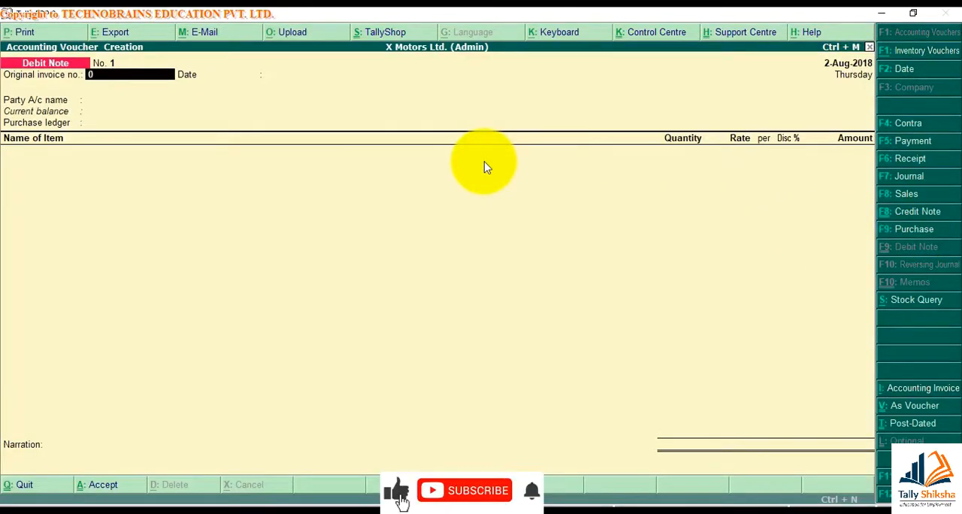
In a new debit note, enter original invoice number 03 with the date 31-May-2018
text(3)
key(Return)
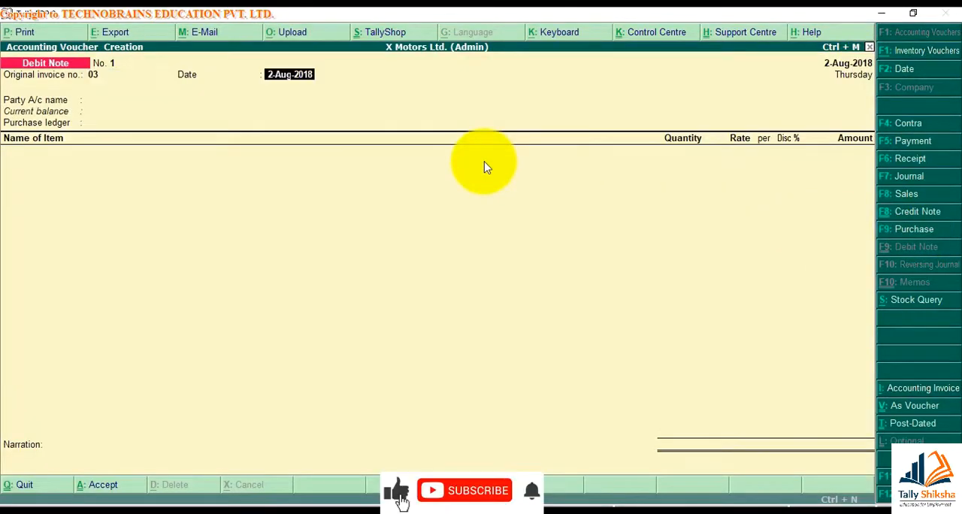
text(31-5)
key(Return)
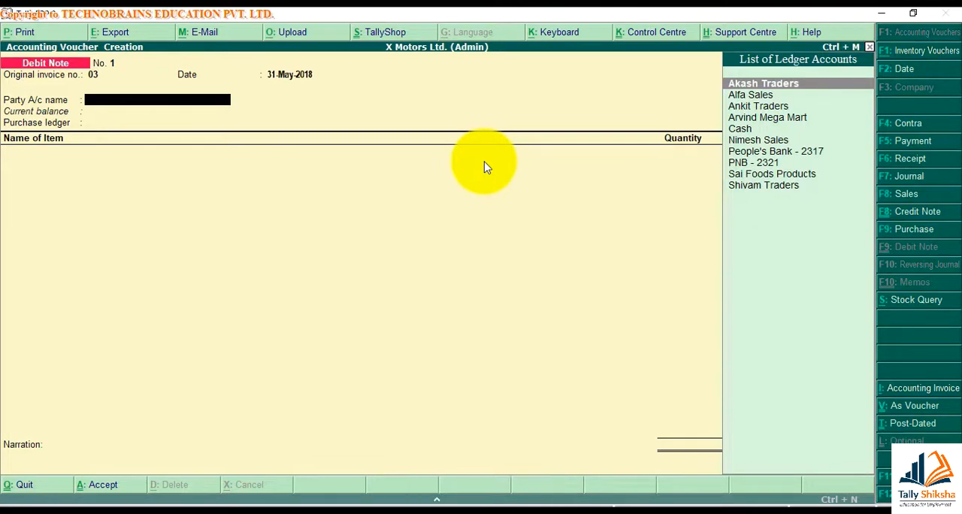
Set the debit note's party account to Sai Foods Products, accept its party details, and select Purchase as the purchase ledger
text(Sai)
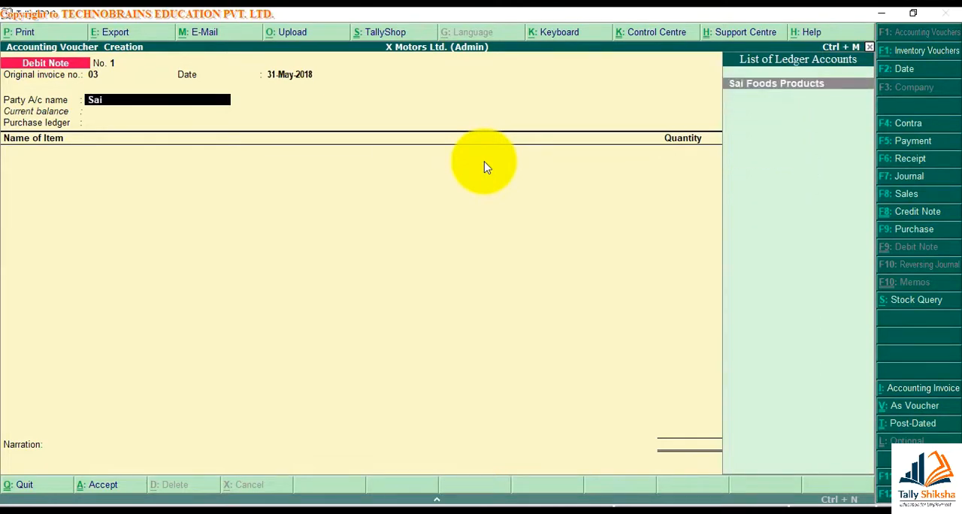
key(Return)
key(Return)
key(Return)
key(Return)
key(Return)
key(Return)
key(Return)
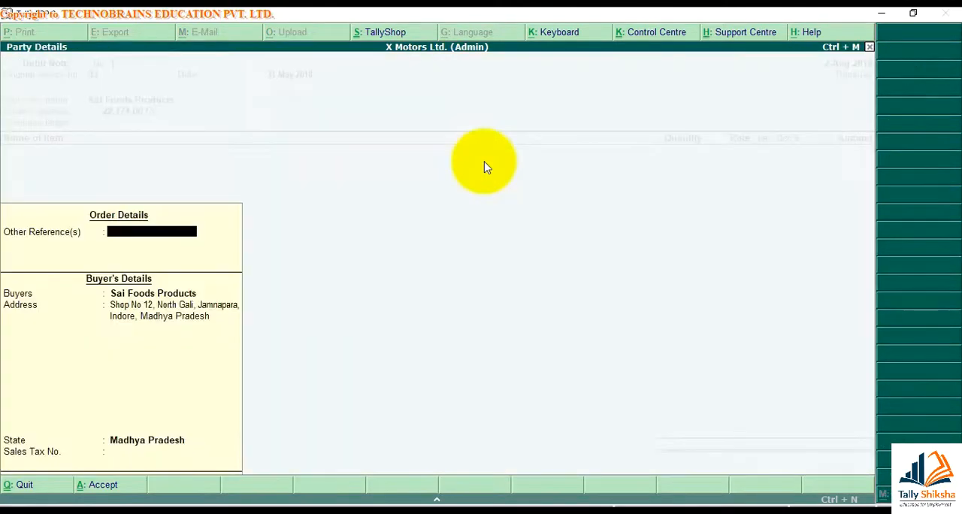
key(Return)
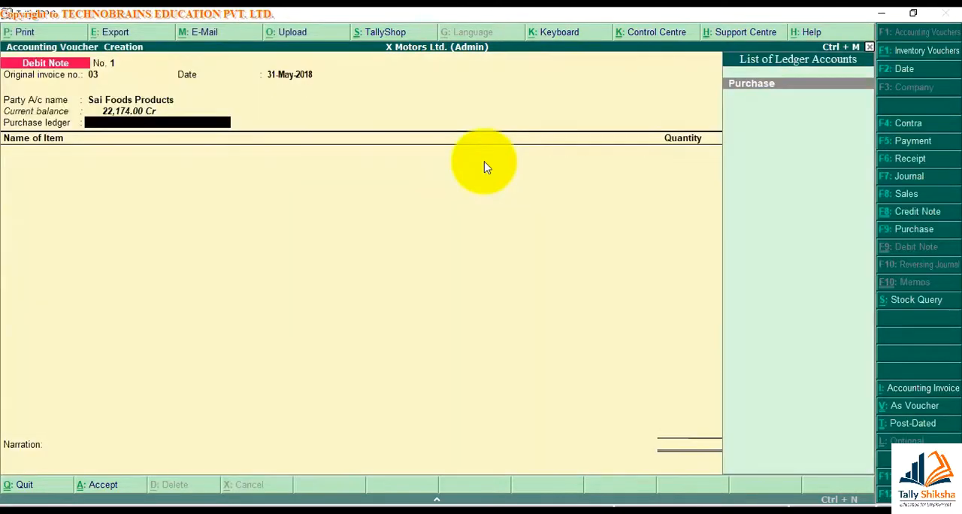
key(Return)
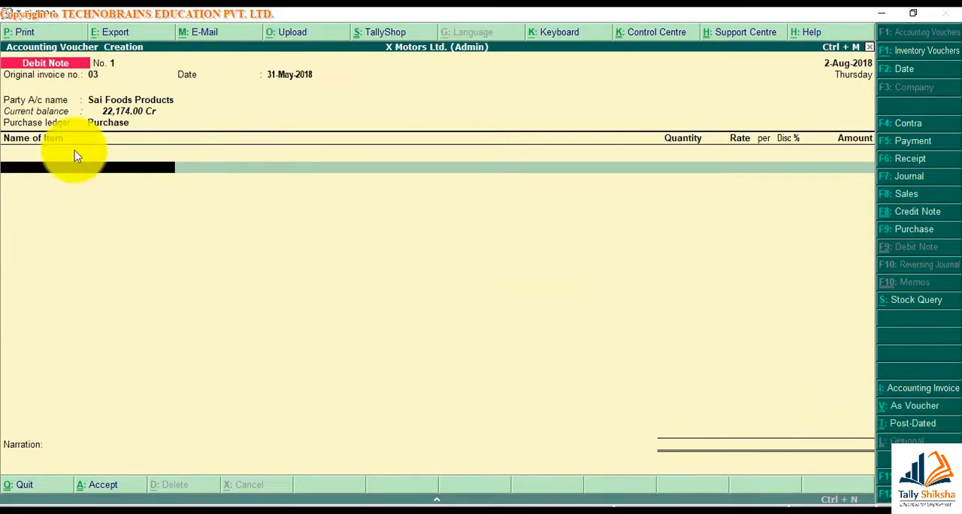
Select Parle Biscuit as the returned stock item and bring up its item allocations
text(Par)
key(Return)
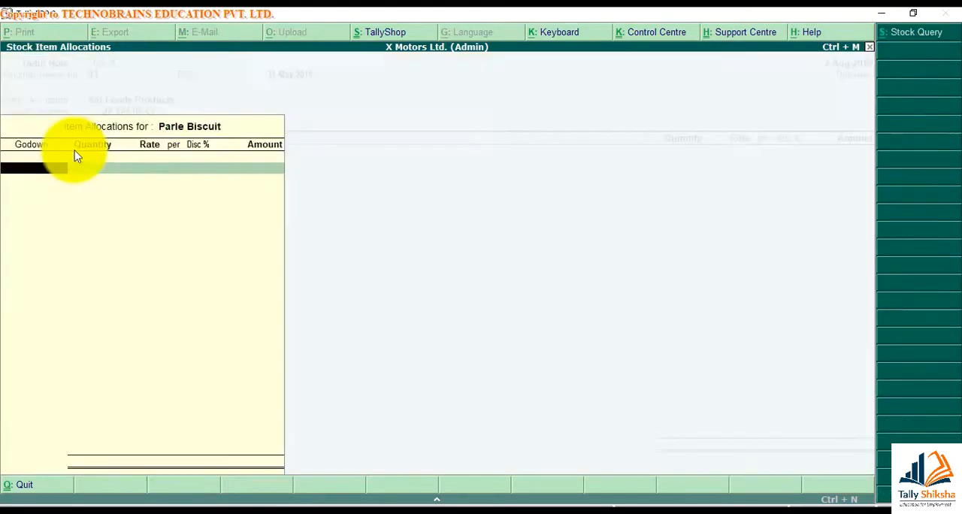
key(Escape)
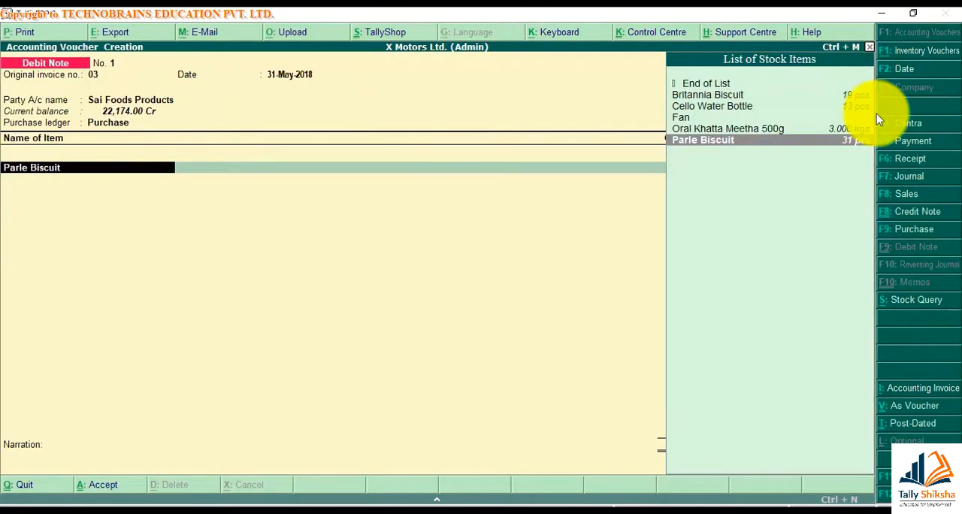
key(Return)
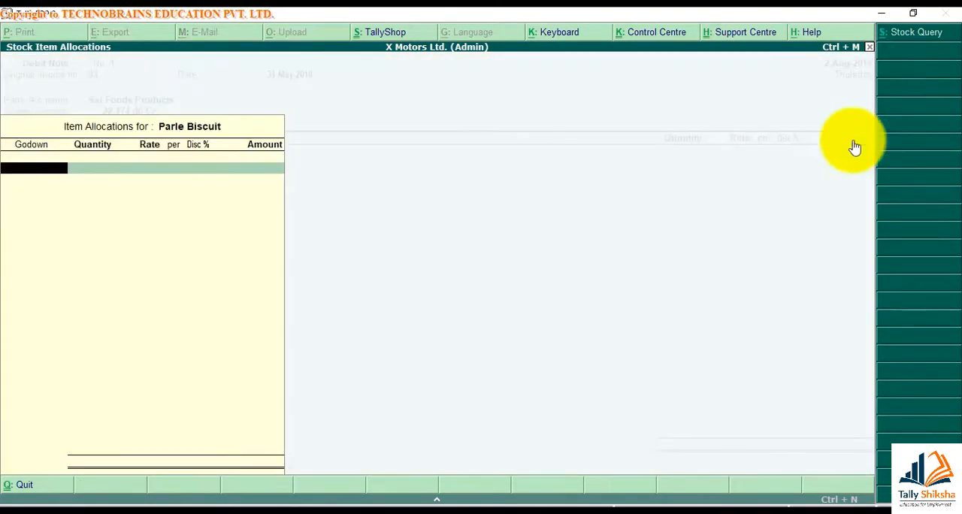
Allocate 31 pcs of Parle Biscuit from the Main Location godown at a rate of 15.00 per piece
text(M)
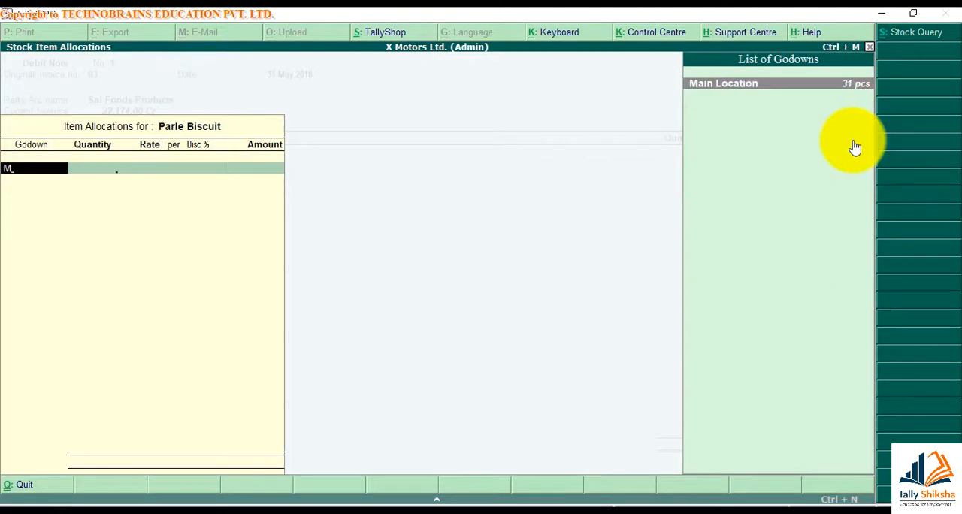
key(Return)
text(31)
key(Return)
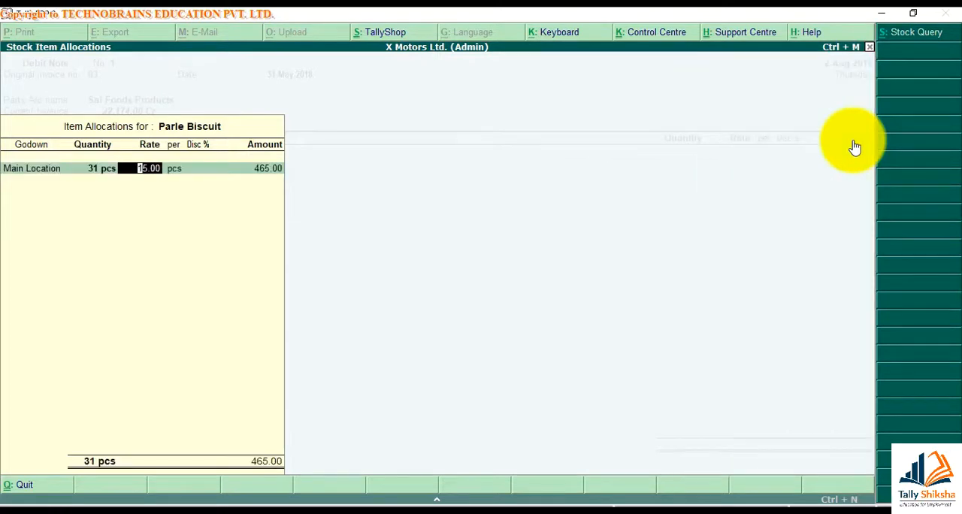
key(Return)
key(Return)
key(Return)
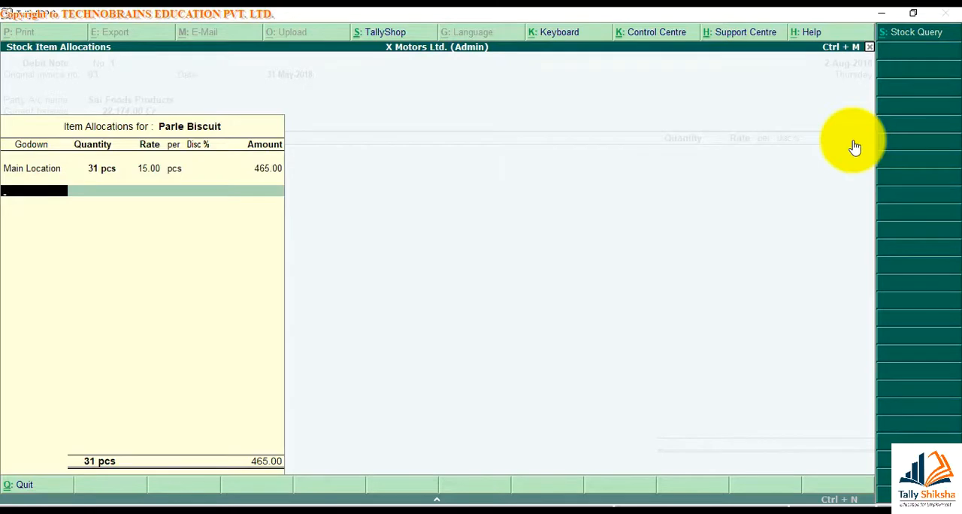
key(Return)
key(Return)
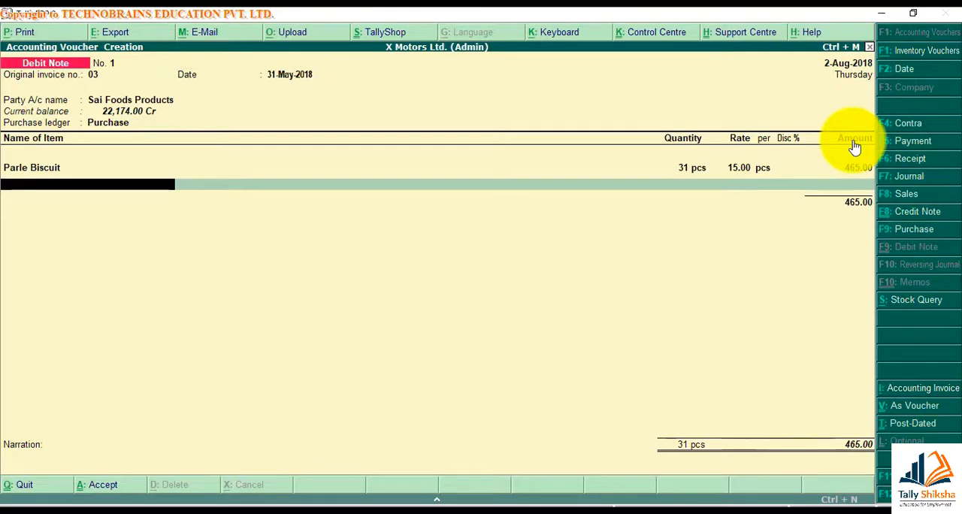
End the item list, leave the narration blank and save the debit note
key(Return)
key(Return)
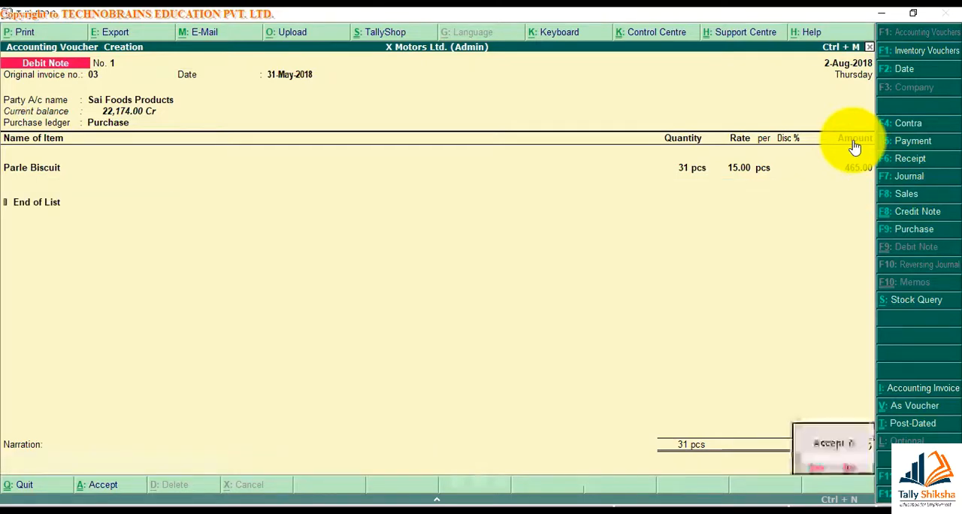
key(Return)
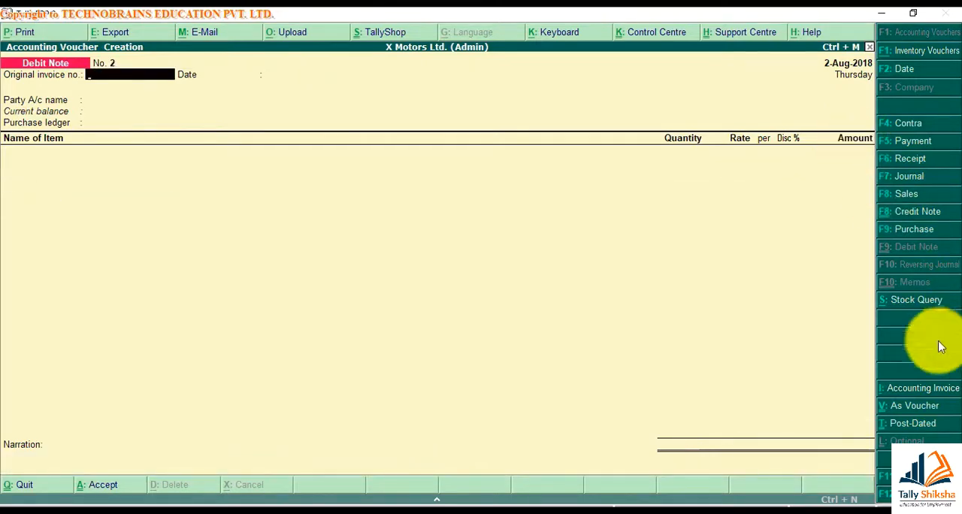
Switch the debit note to voucher mode and enter original invoice number 03 dated 31-May-2018
click(903, 418)
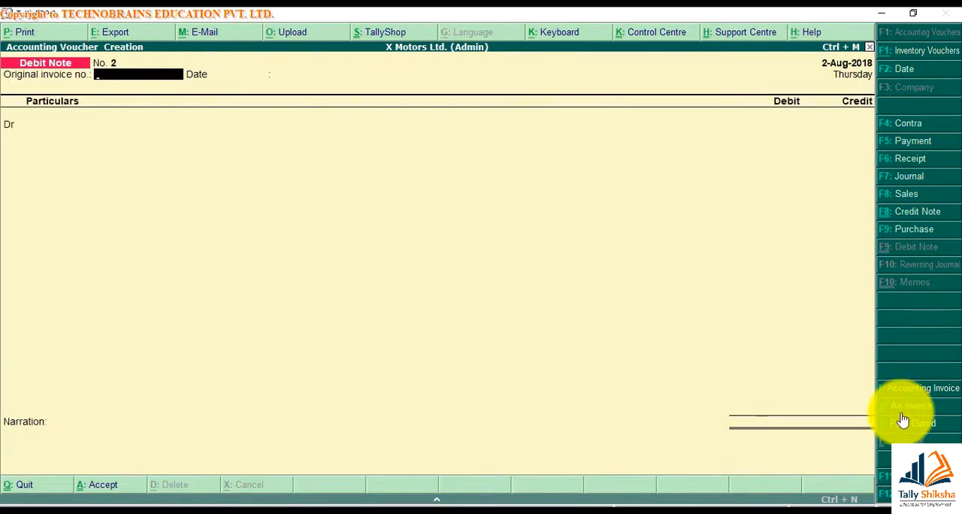
text(03)
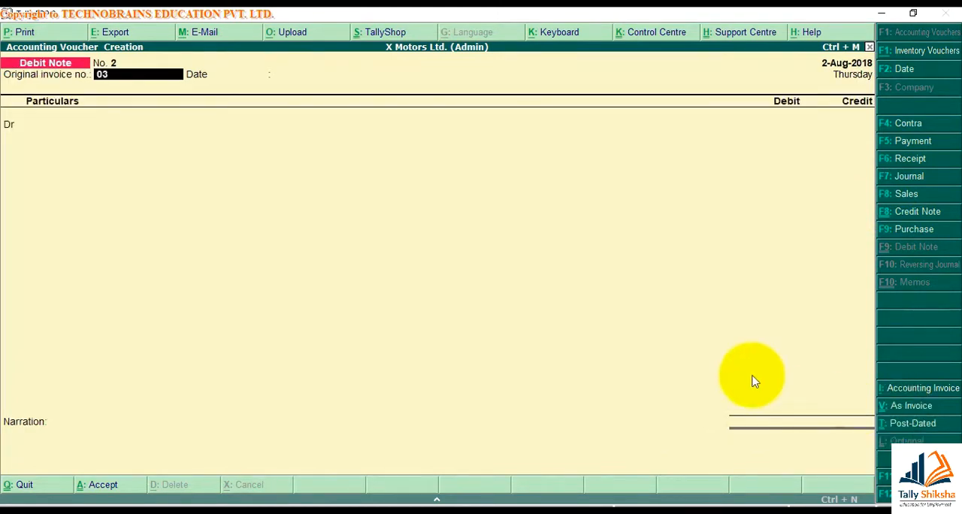
key(Return)
text(31)
key(Return)
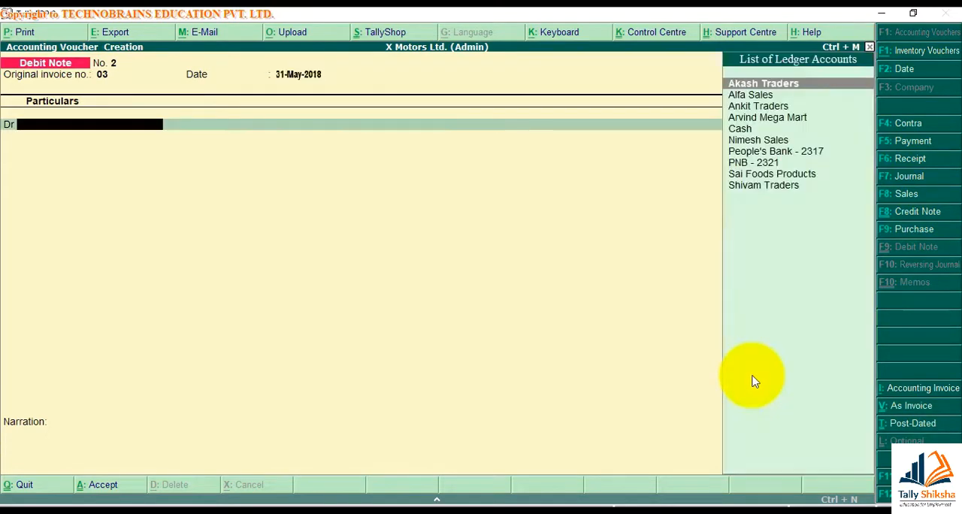
Select Sai Foods Products as the debited ledger, accept its buyer's details, and enter a debit amount of 200
text(Sa)
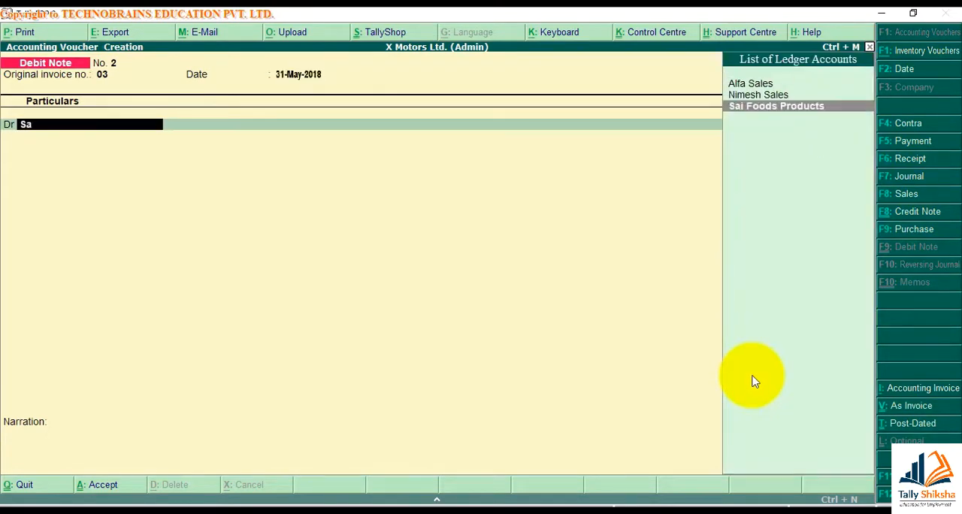
key(Return)
key(Return)
key(Return)
key(Return)
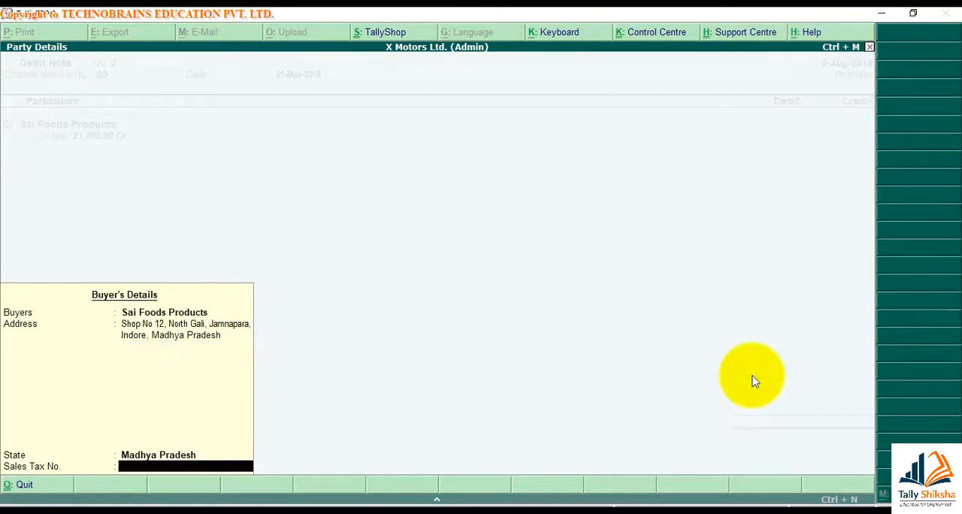
key(Return)
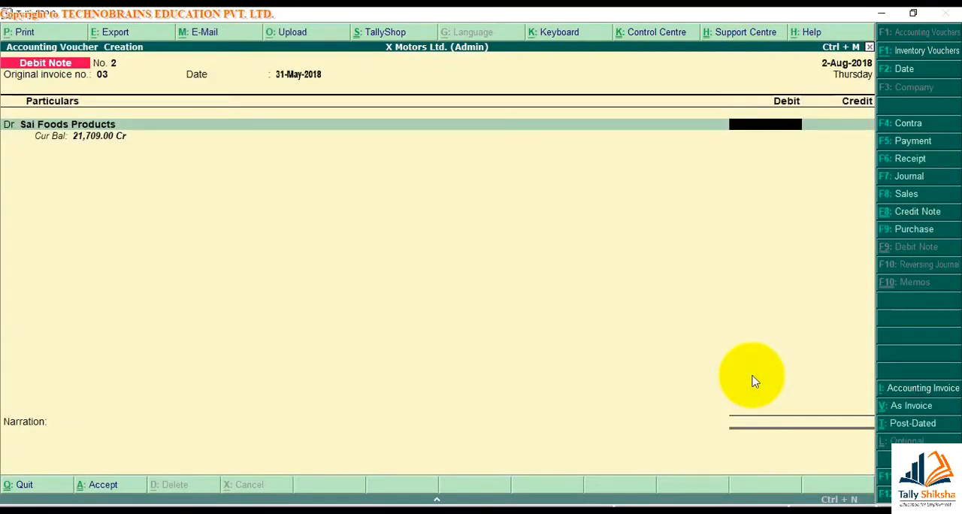
text(200)
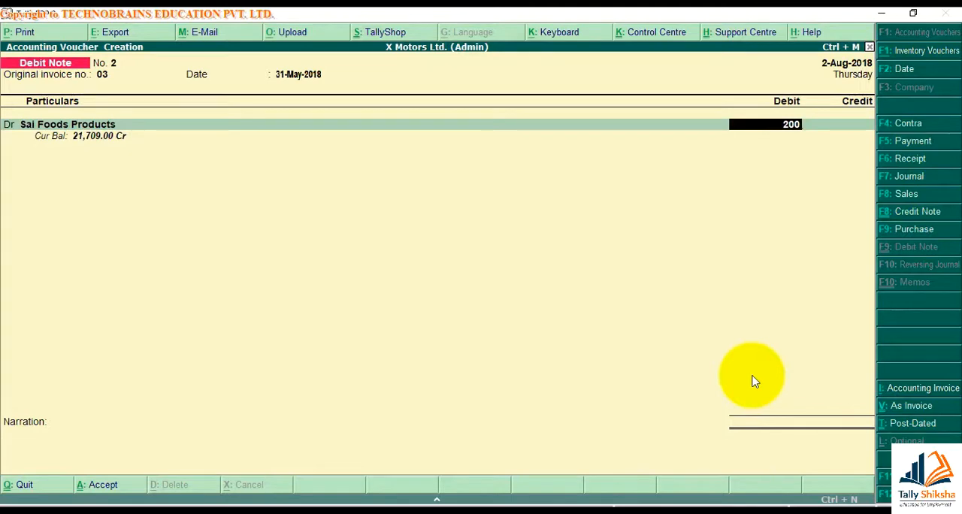
key(Return)
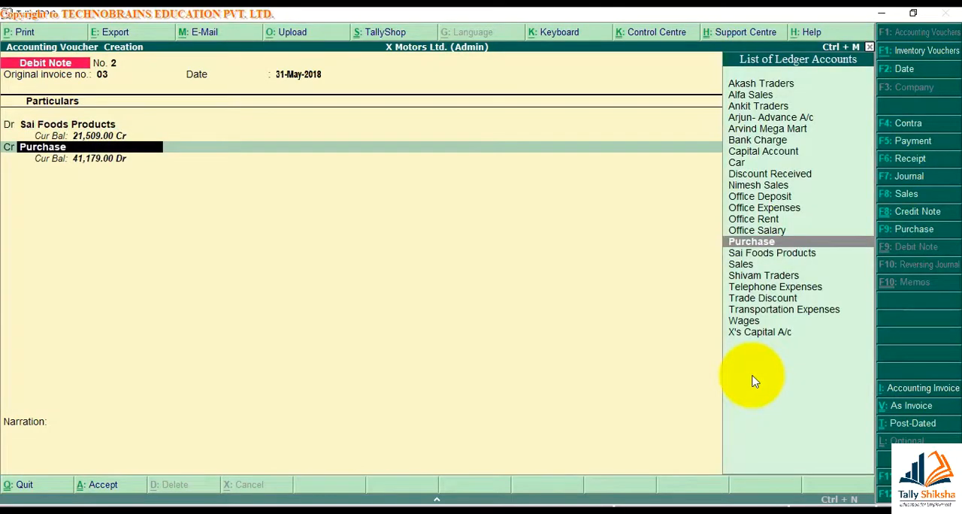
Credit the Purchase ledger and select Parle Biscuit in its inventory allocations
key(Return)
key(Escape)
key(Return)
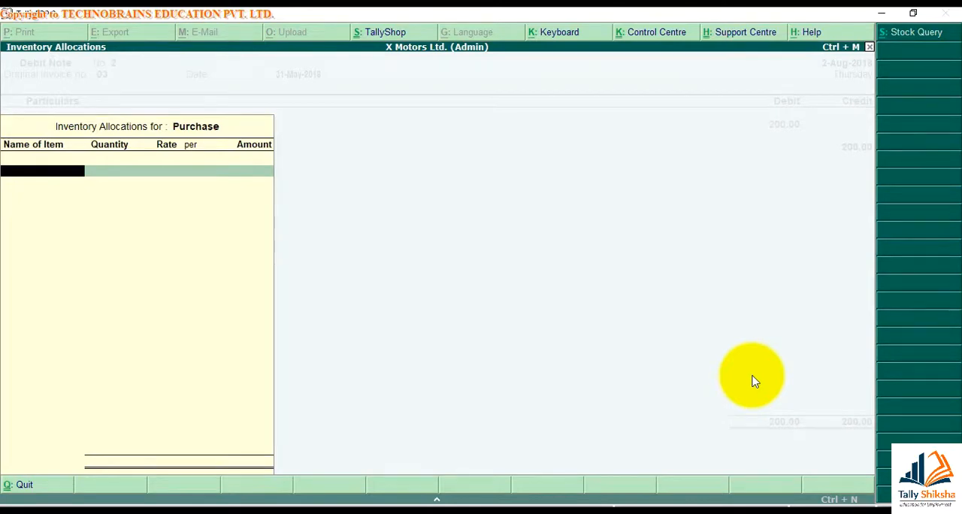
text(P)
key(Return)
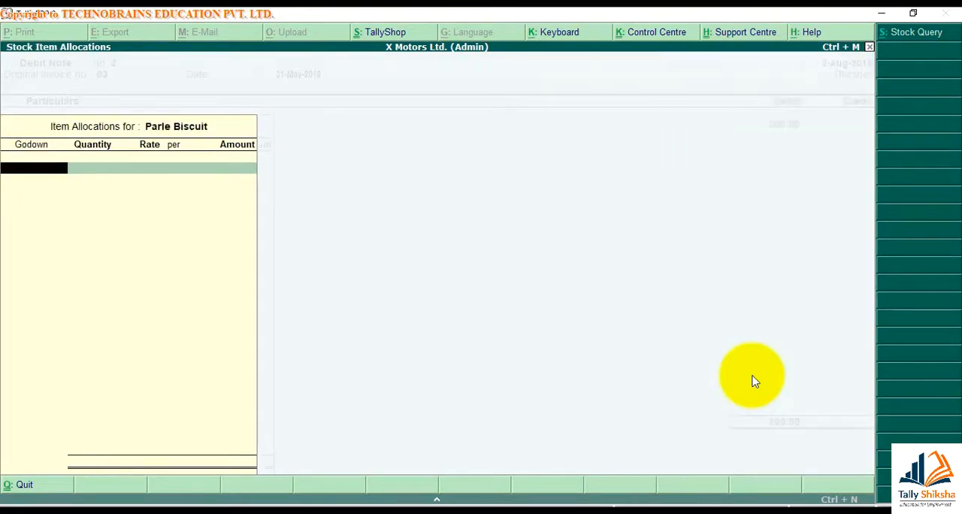
Allocate 31 pcs of Parle Biscuit from Main Location at 15.00 per piece and close the inventory allocations
text(M)
key(Return)
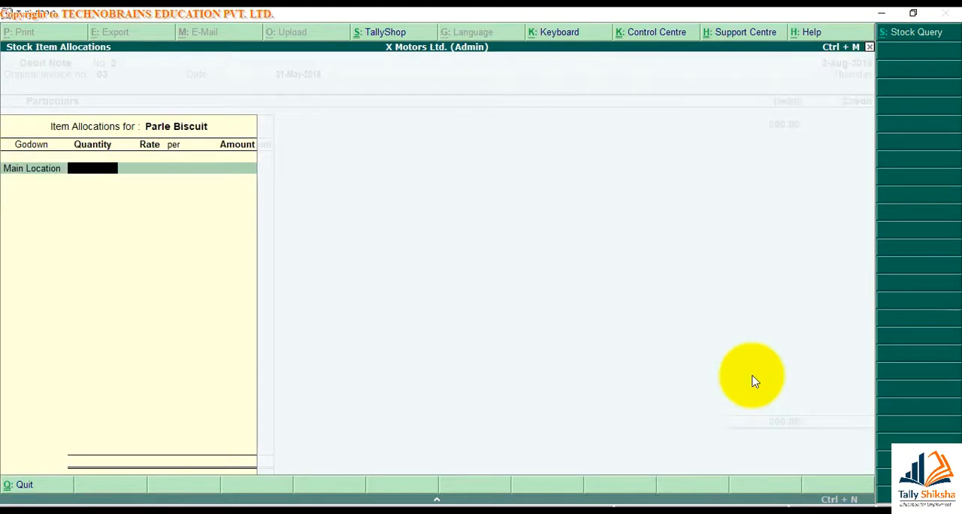
text(31)
key(Return)
key(Return)
key(Return)
key(Return)
key(Return)
key(Return)
key(Return)
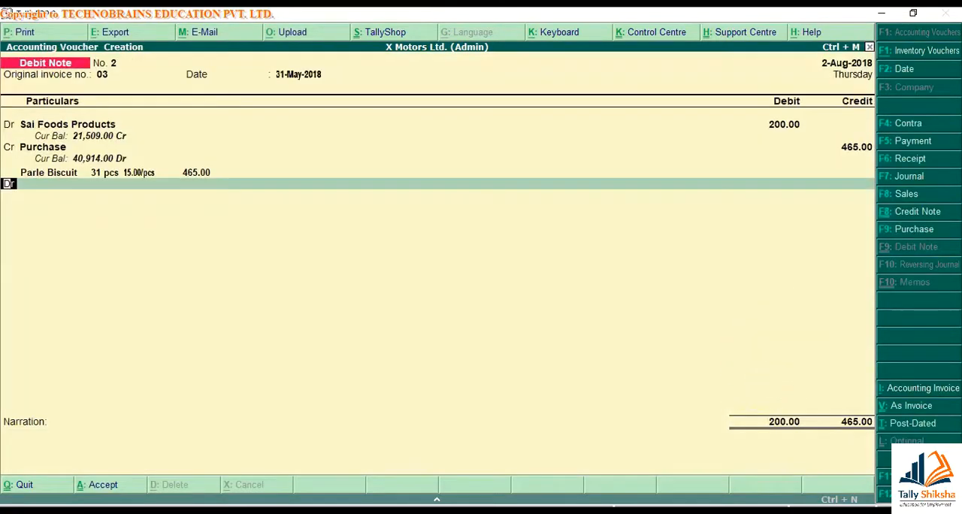
Set the Sai Foods Products debit amount to 465, continue to the blank narration, and quit the debit note without saving
click(779, 127)
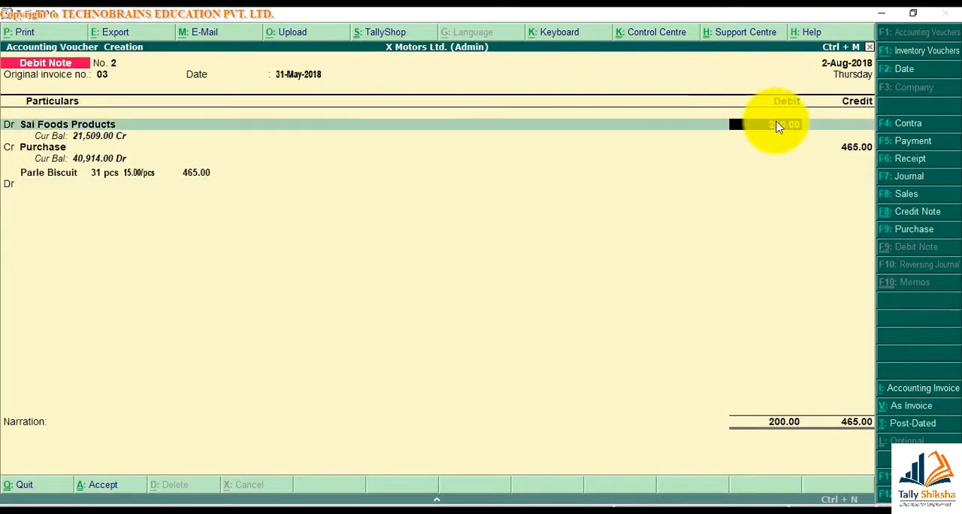
text(465)
key(Return)
key(Return)
key(Return)
key(Return)
key(Return)
key(Return)
key(Return)
key(Return)
key(Return)
key(Return)
key(Return)
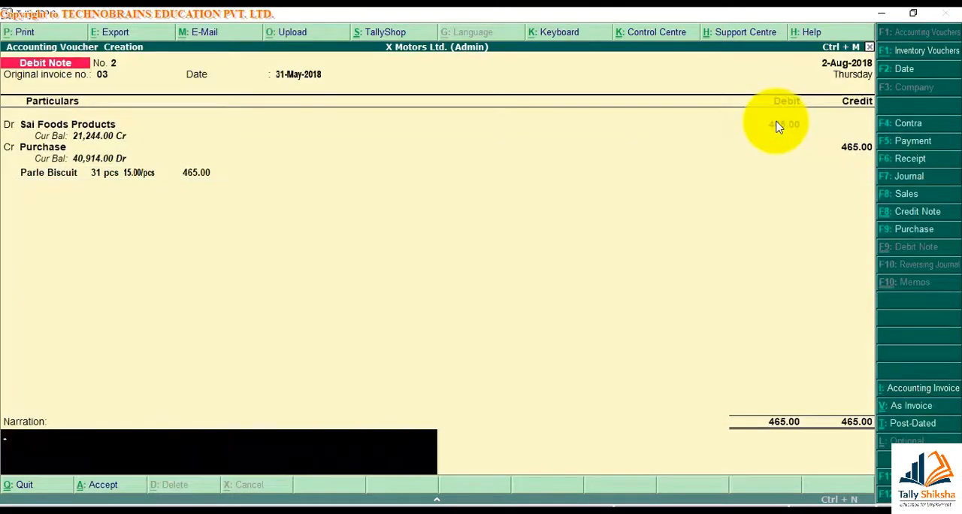
key(Escape)
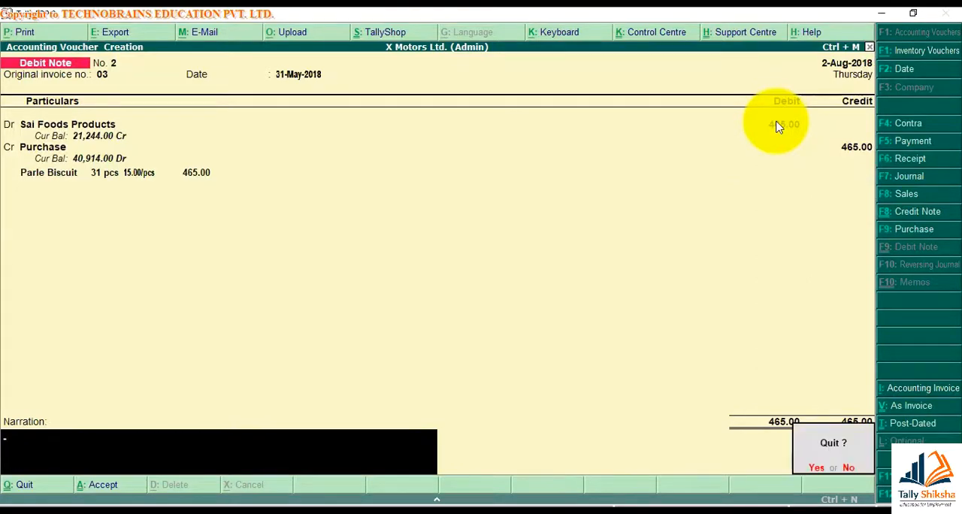
key(y)
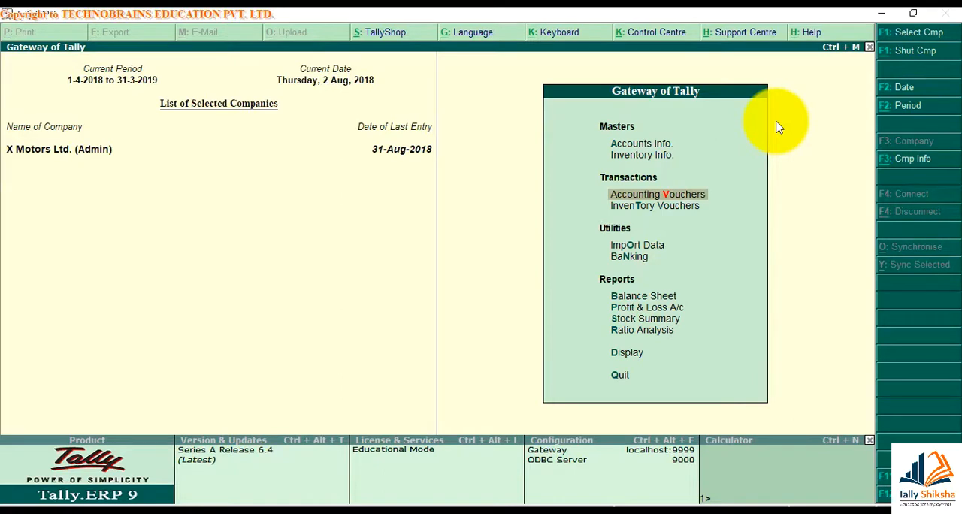
Open a new debit note, date it 31-Aug-2018, and leave the original invoice number and date blank
key(Return)
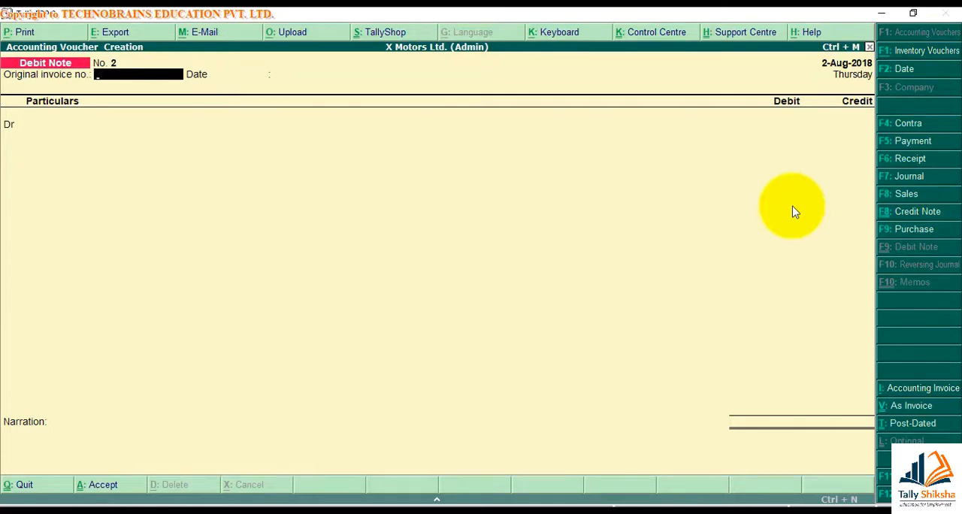
click(929, 75)
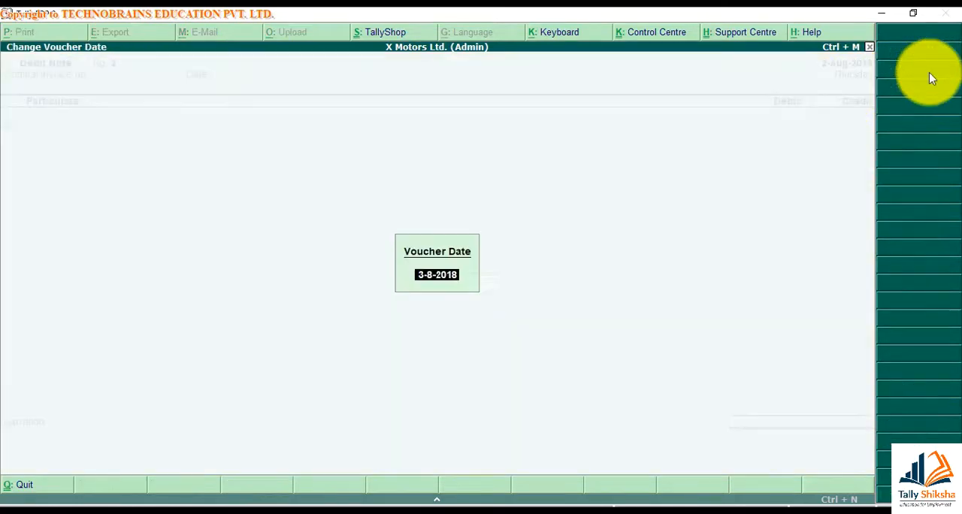
text(31)
key(Return)
Debit Sai Foods Products with 1,500, accepting its buyer's details unchanged
key(Return)
key(Return)
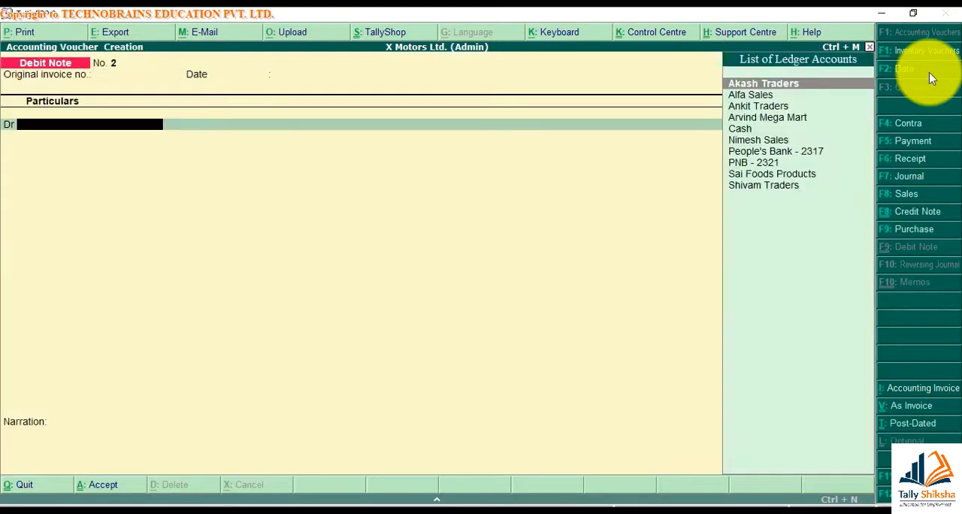
text(Sa)
key(Return)
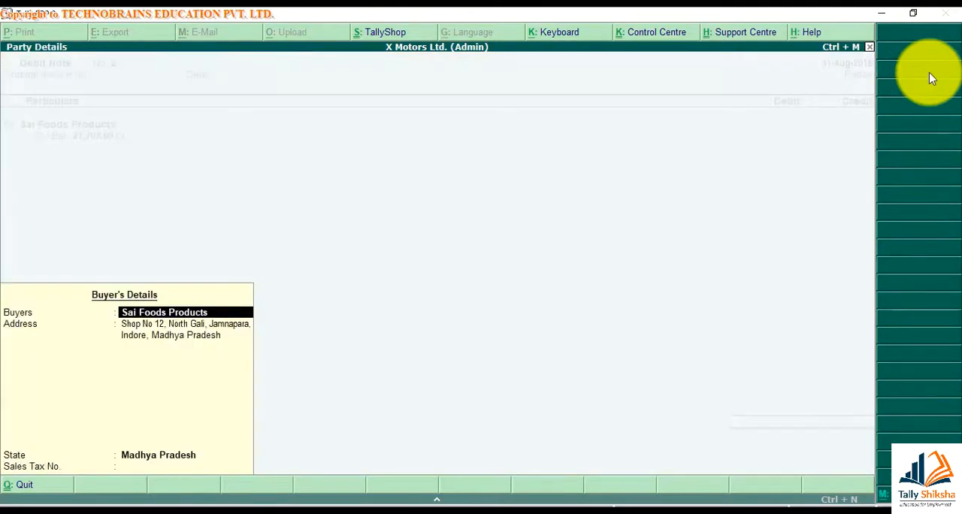
key(Return)
key(Return)
key(Return)
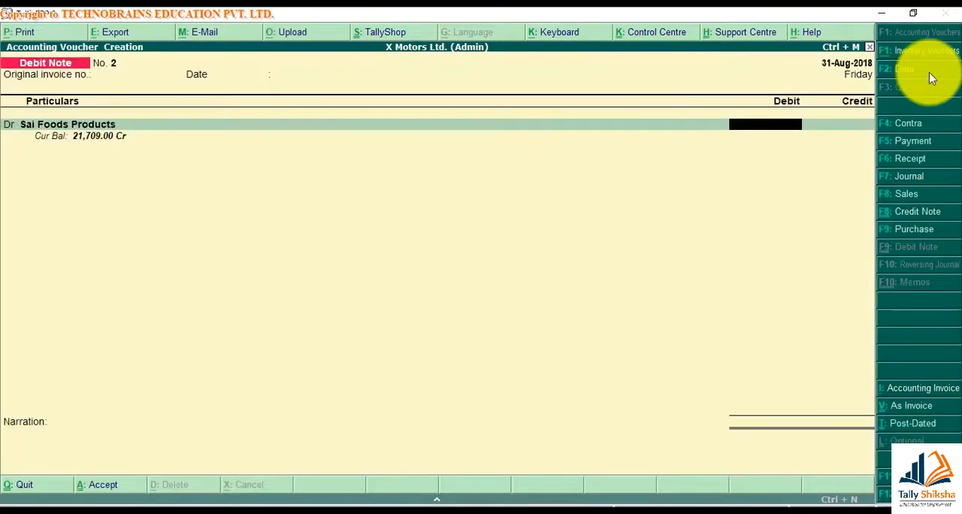
text(1500)
key(Return)
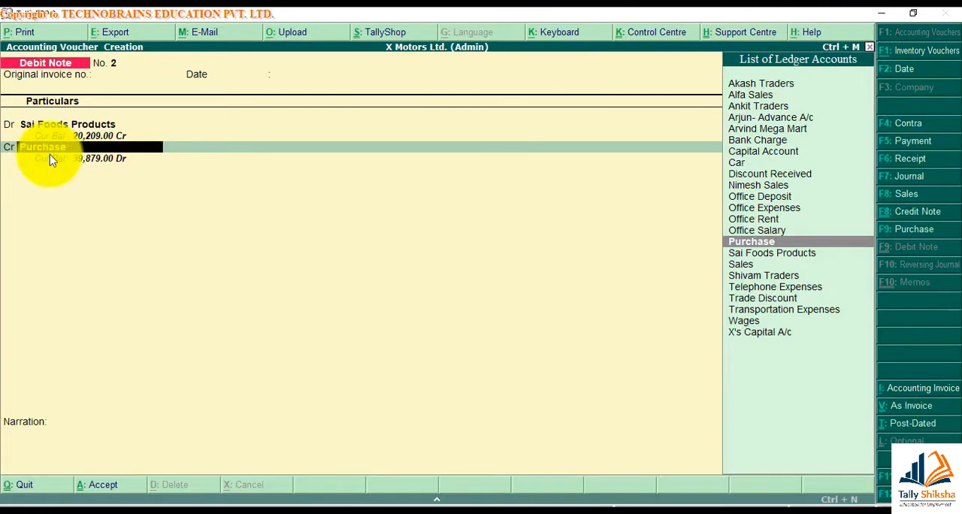
Credit Discount Received with 1,500, add the narration "Being discount received from party." and save the debit note
text(Di)
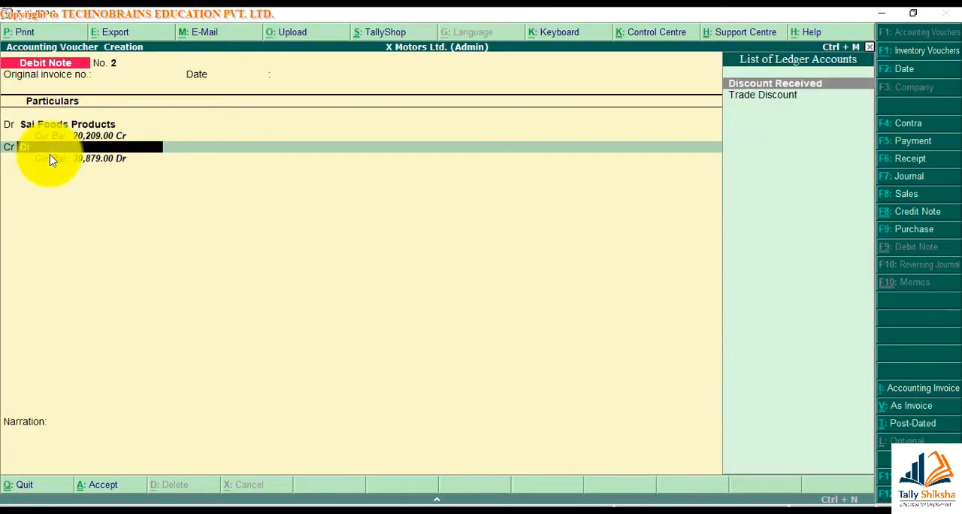
key(Return)
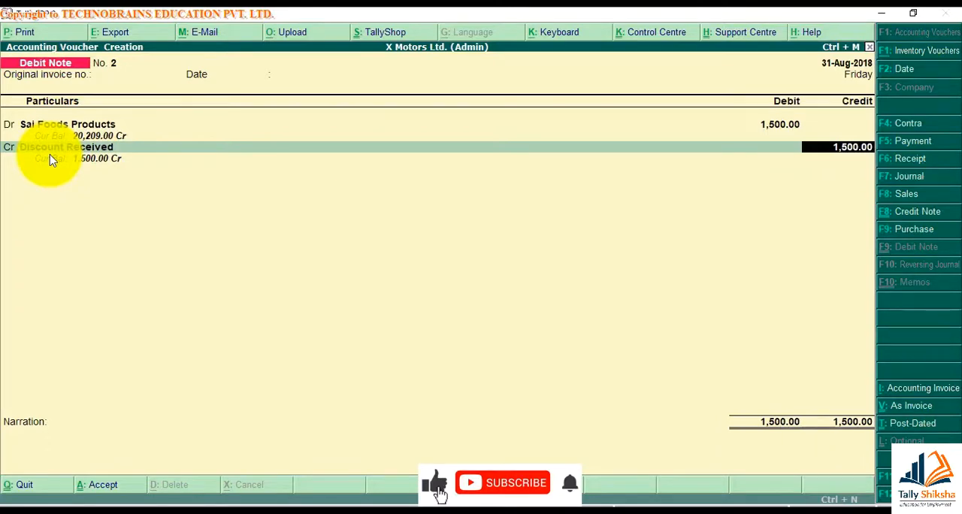
key(Return)
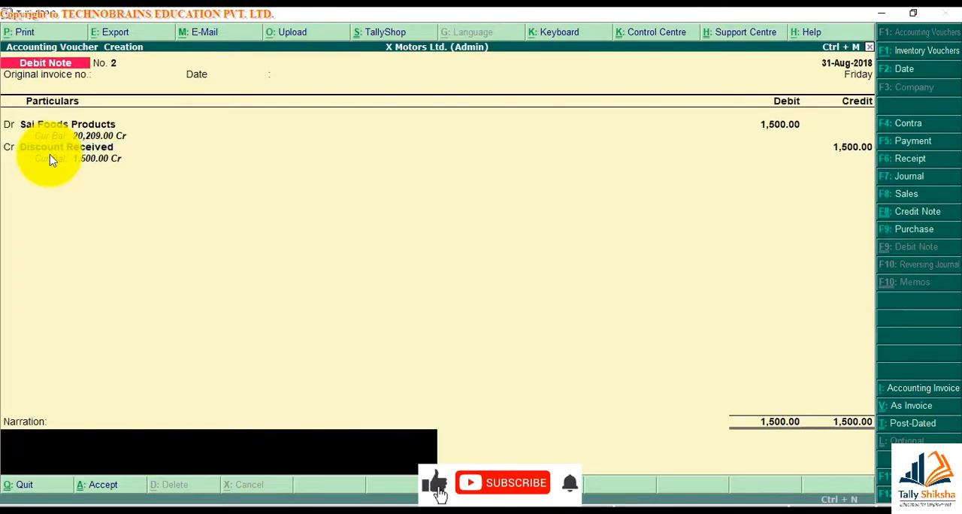
text(Being discount received from party.)
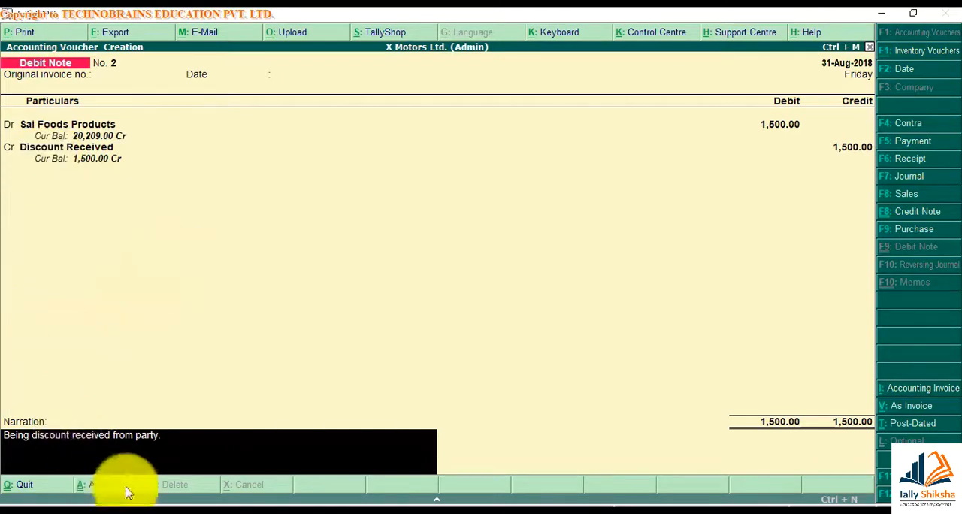
key(Return)
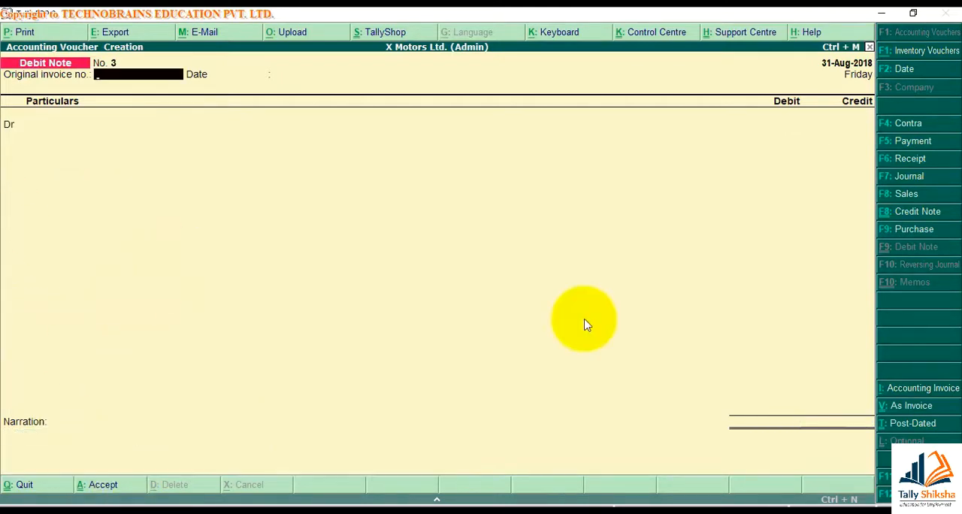